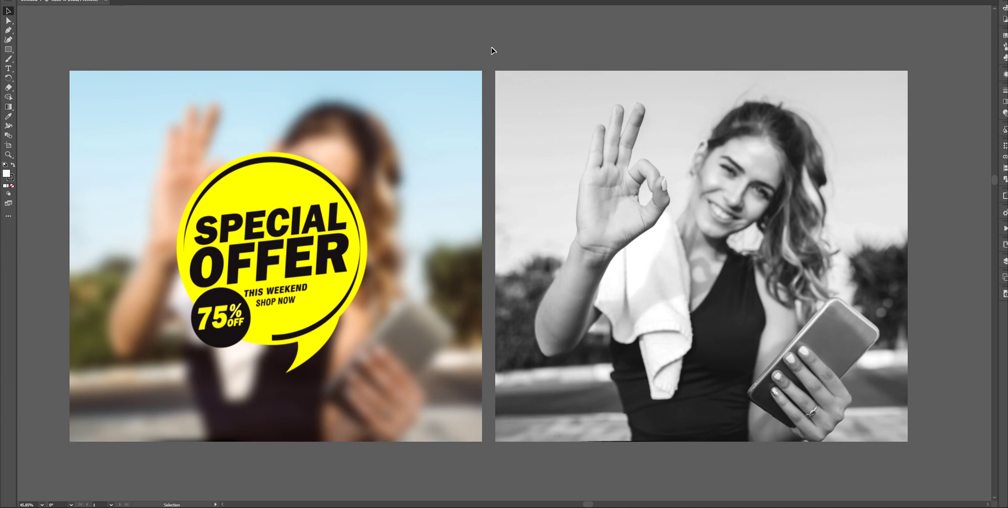
# Choose the blurred Special Offer image and the black-and-white photo as new assets.
pyautogui.click(393, 150)
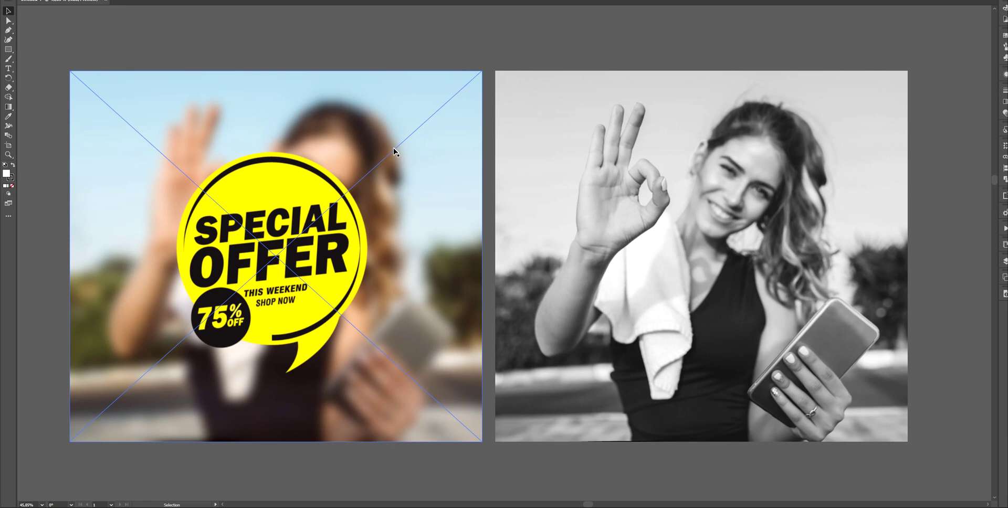
pyautogui.click(522, 50)
pyautogui.click(511, 284)
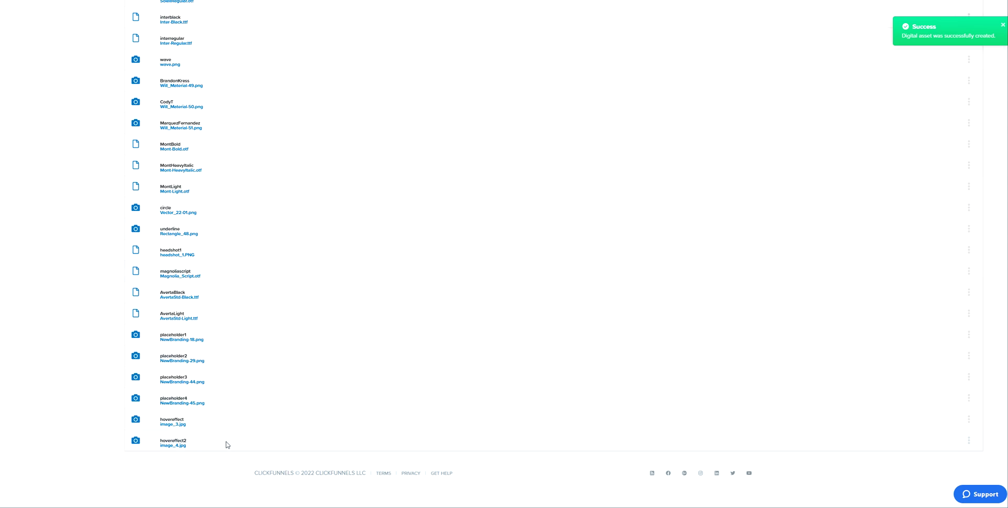
# Zoom the asset list to 150% and copy the hovereffect image's asset path.
pyautogui.hotkey('ctrl', '+')
pyautogui.hotkey('ctrl', '+')
pyautogui.hotkey('ctrl', '+')
pyautogui.scroll(-4, 515, 292)
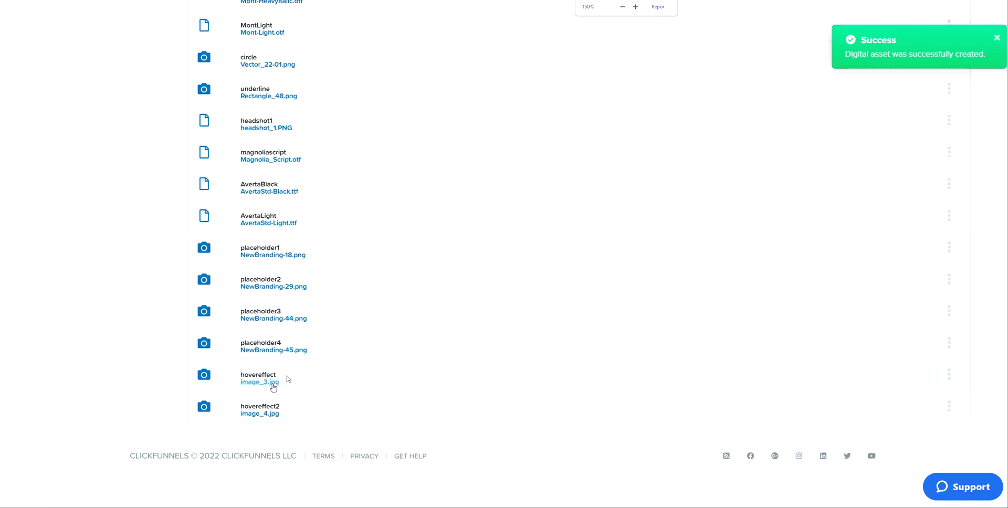
pyautogui.moveTo(278, 377); pyautogui.dragTo(237, 379)
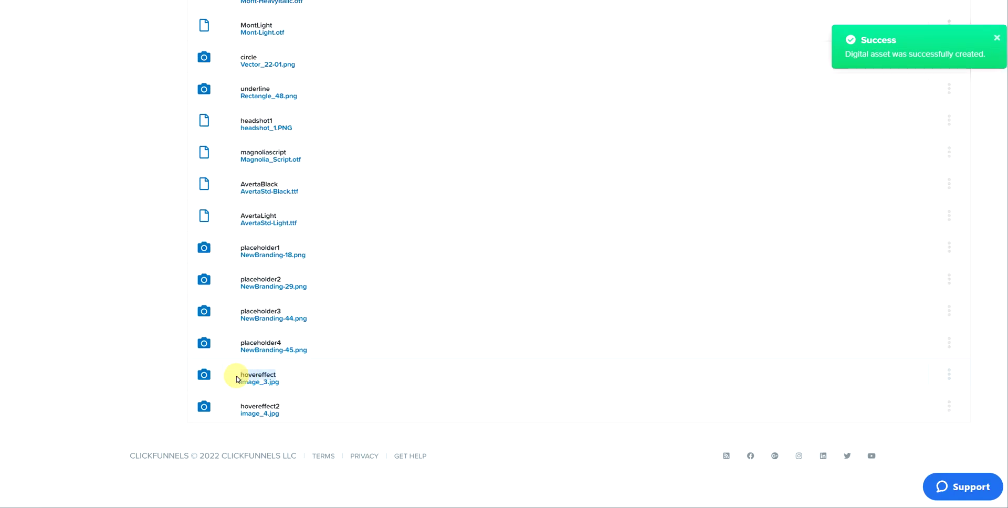
pyautogui.click(946, 376)
pyautogui.click(895, 391)
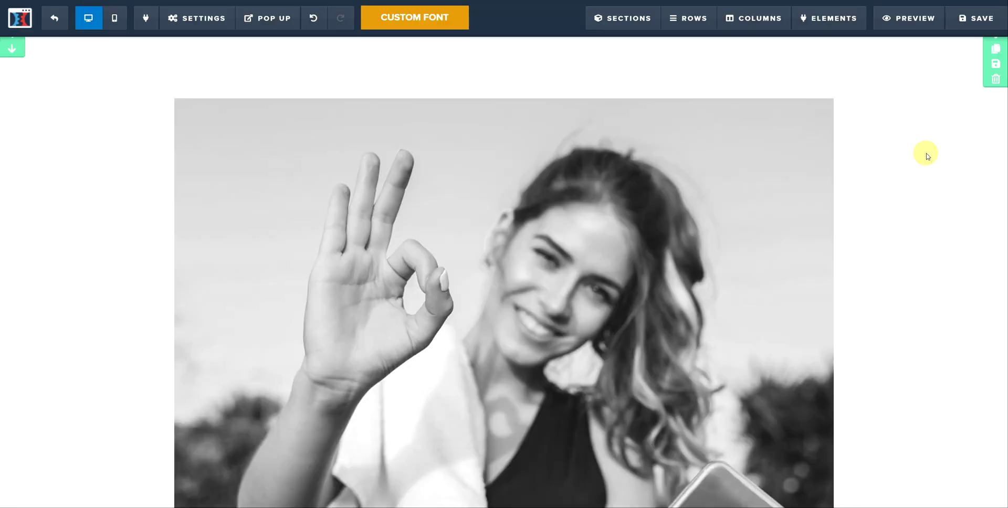
# Reset zoom to 100% and open, then close, the black-and-white photo's image settings.
pyautogui.hotkey('ctrl', '0')
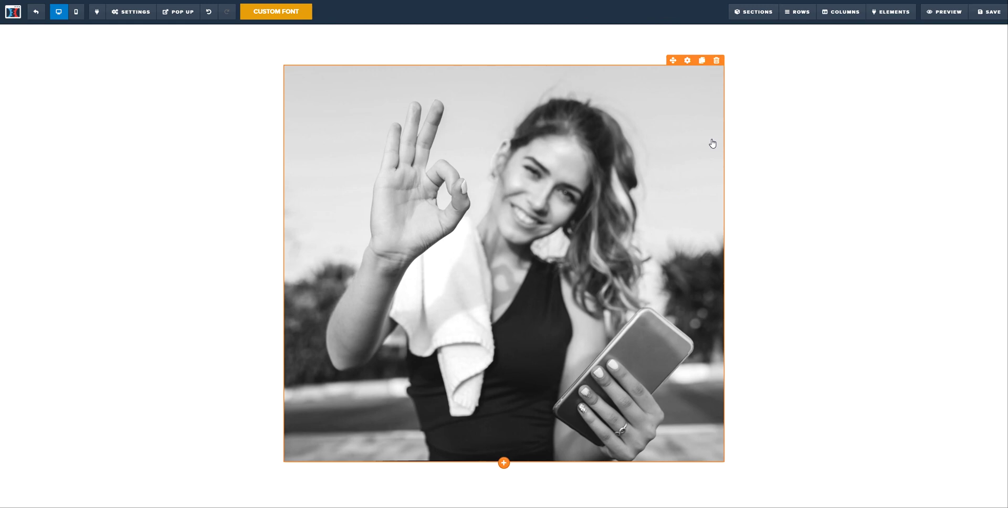
pyautogui.click(687, 61)
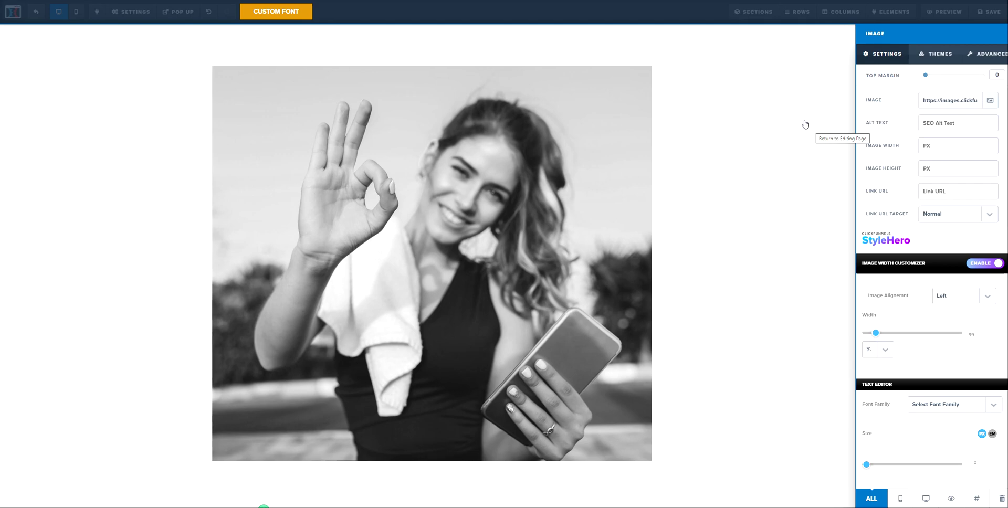
pyautogui.click(782, 122)
# Paste the hovereffect image's cloudfront address into the page's Custom CSS, then open the image settings.
pyautogui.moveTo(132, 11)
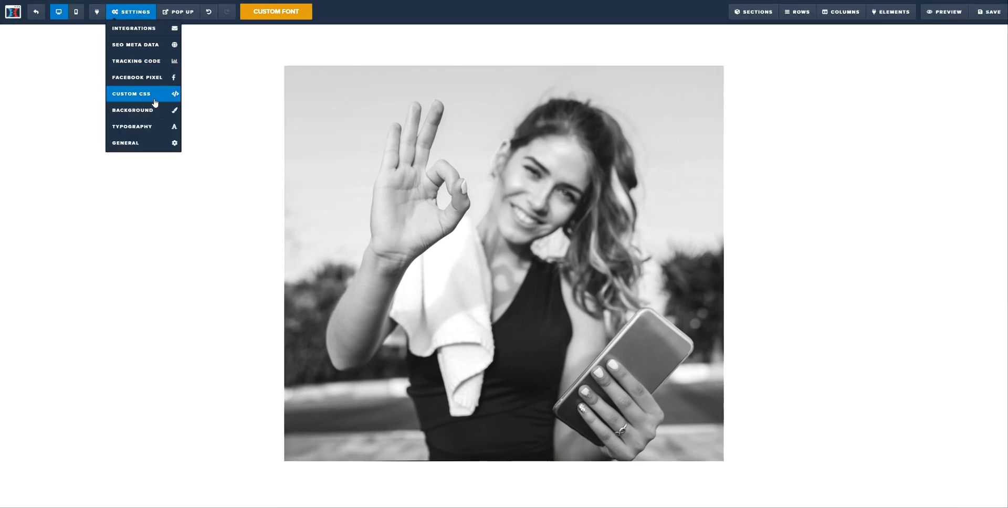
pyautogui.click(153, 99)
pyautogui.click(428, 78)
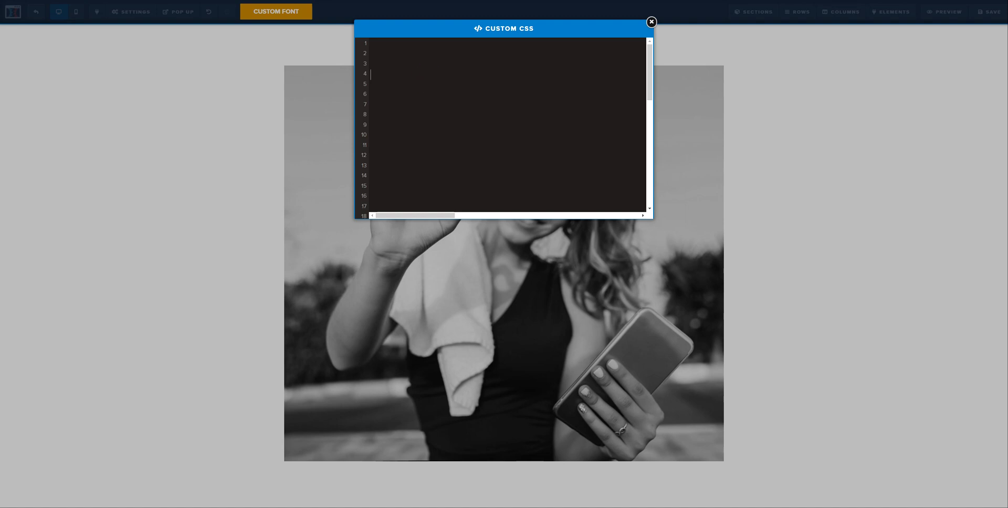
pyautogui.hotkey('ctrl', 'v')
pyautogui.moveTo(391, 215); pyautogui.dragTo(387, 215)
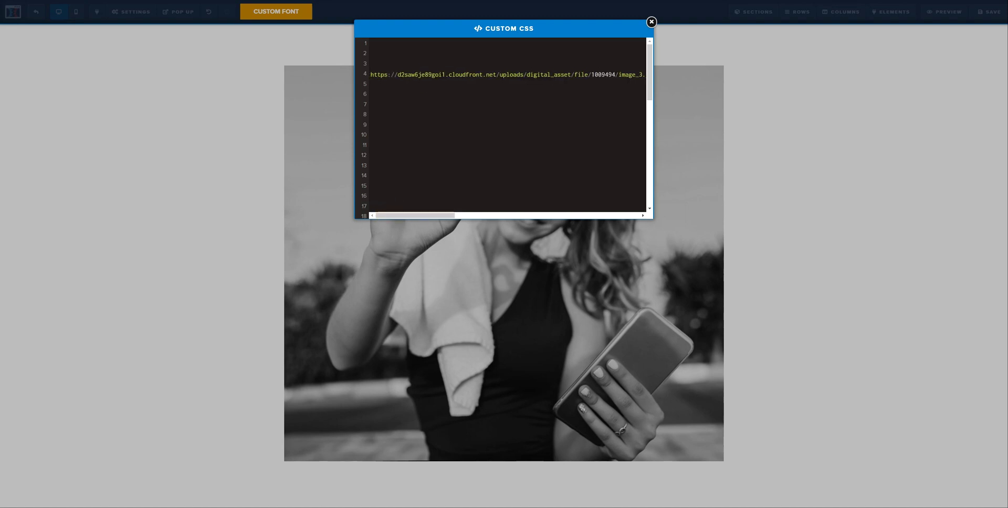
pyautogui.click(387, 43)
pyautogui.click(247, 110)
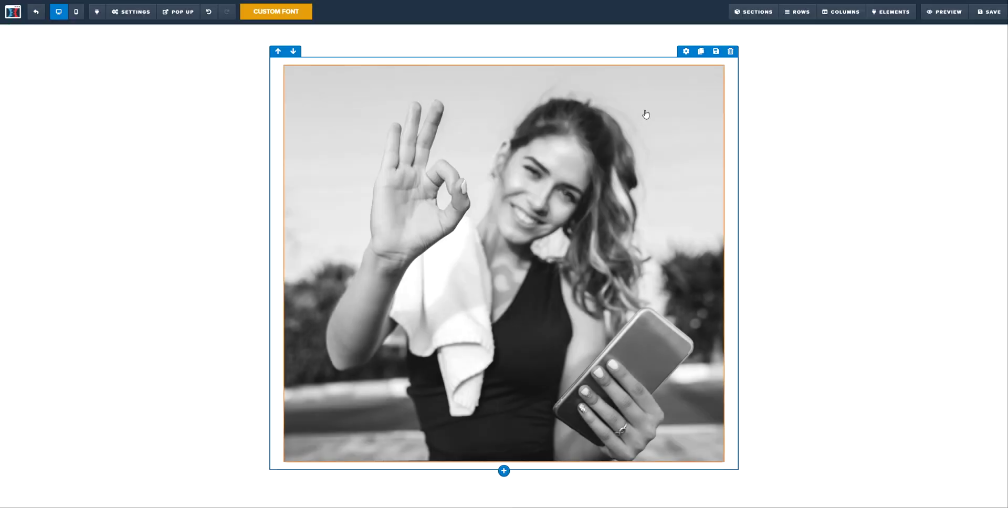
pyautogui.click(688, 61)
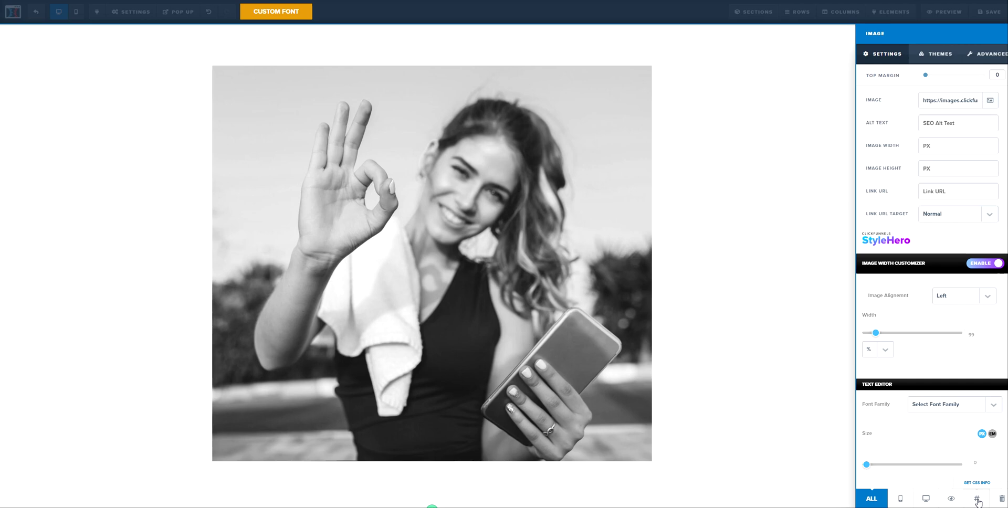
# Copy the image element's CSS ID, #tmp_image-78891, from its info box.
pyautogui.click(977, 500)
pyautogui.moveTo(461, 131); pyautogui.dragTo(409, 131)
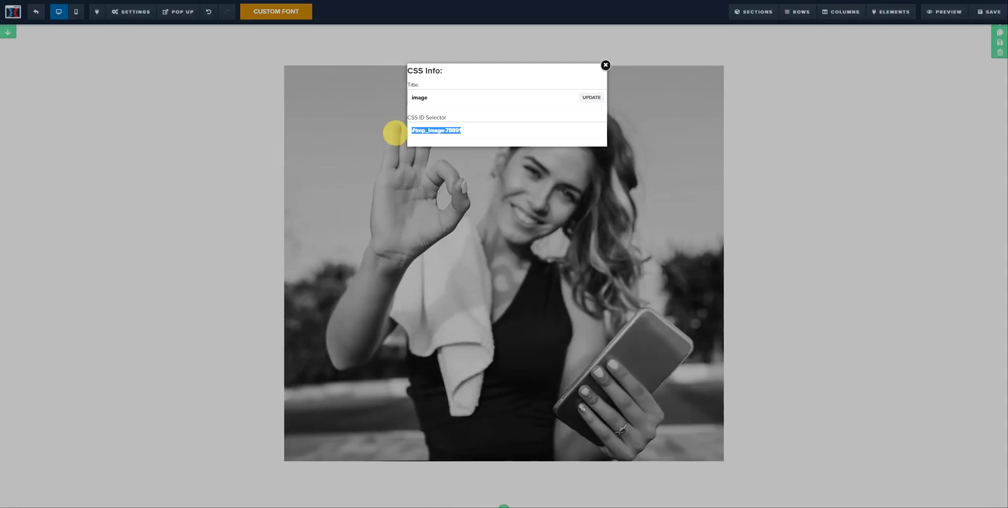
pyautogui.click(165, 82)
# Start a '#tmp_image-78891:hover { }' rule in the page's Custom CSS.
pyautogui.click(131, 12)
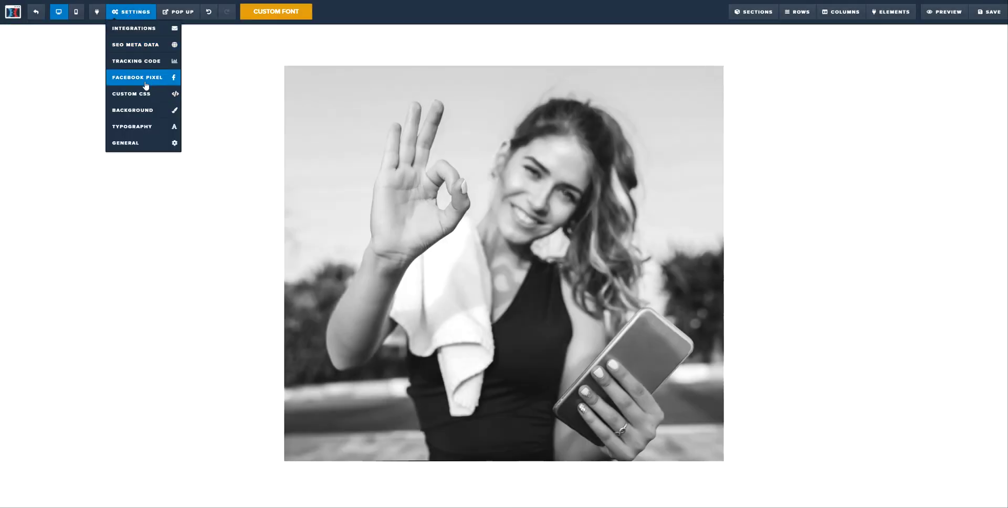
pyautogui.click(136, 89)
pyautogui.click(384, 48)
pyautogui.hotkey('ctrl', 'v')
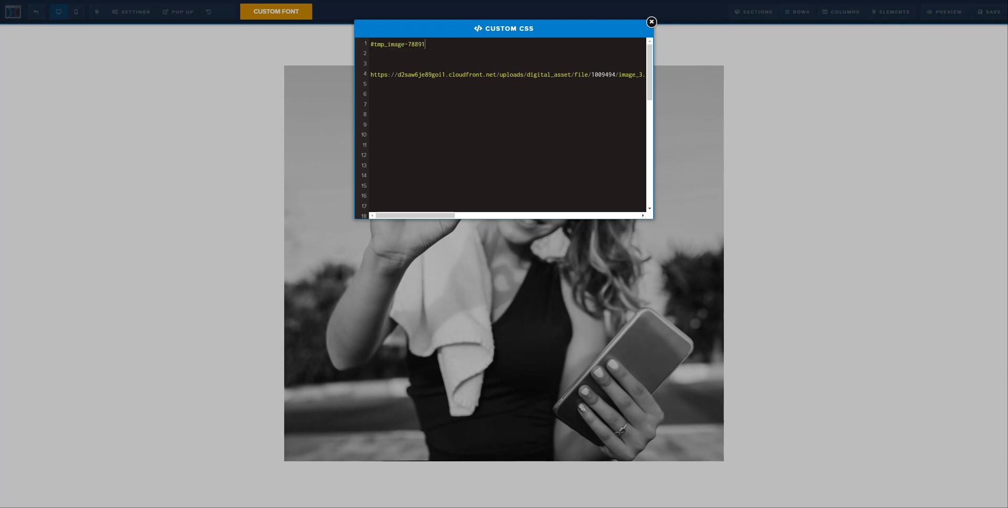
pyautogui.write('{}')
pyautogui.press('Return')
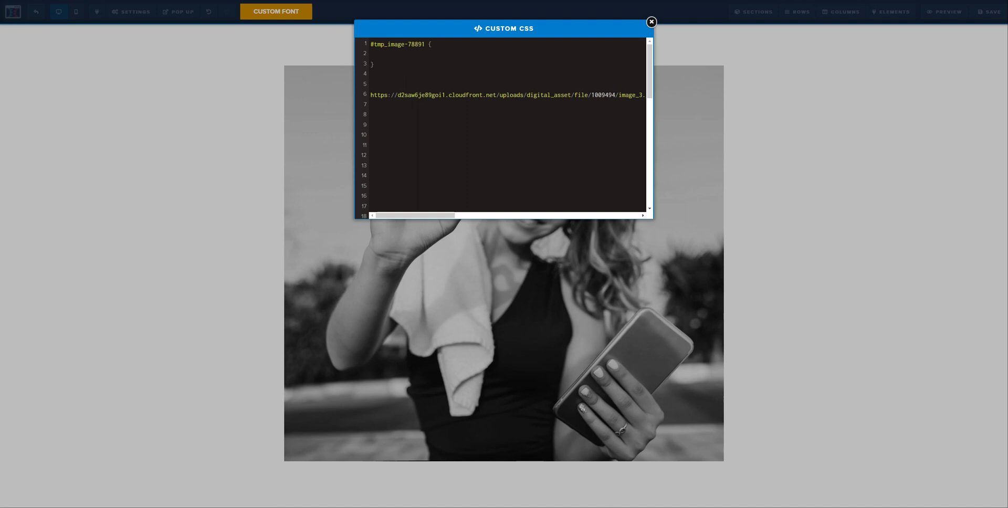
pyautogui.write('hover')
pyautogui.click(431, 55)
# Move the hovereffect image_3.jpg URL into the rule as content:url('…');.
pyautogui.tripleClick(443, 96)
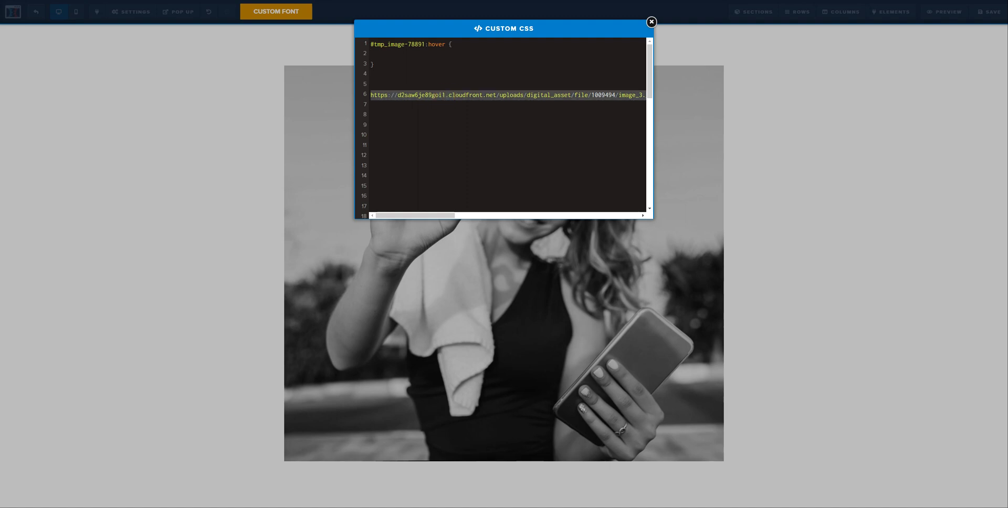
pyautogui.hotkey('ctrl', 'x')
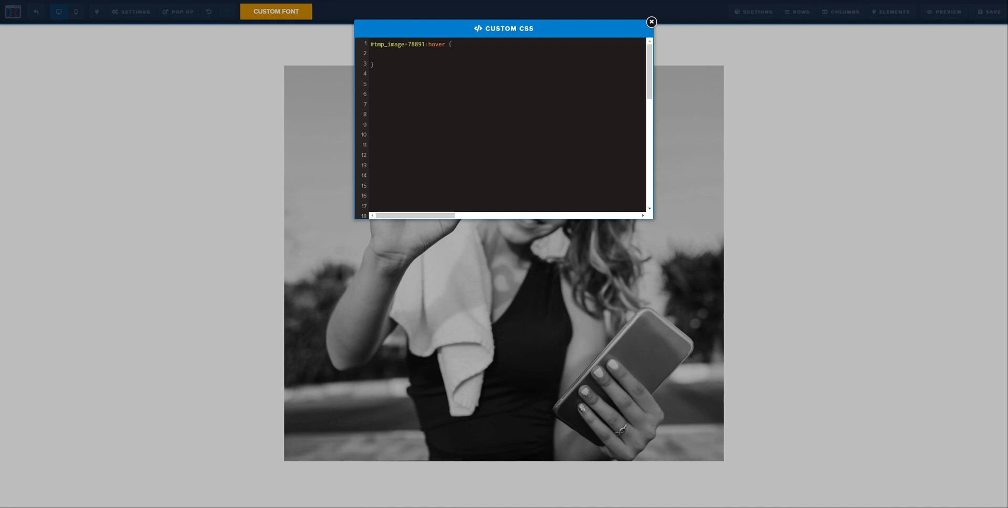
pyautogui.click(382, 52)
pyautogui.write('contet:')
pyautogui.press('Left')
pyautogui.press('Left')
pyautogui.write('n')
pyautogui.press('End')
pyautogui.write("url('")
pyautogui.hotkey('ctrl', 'v')
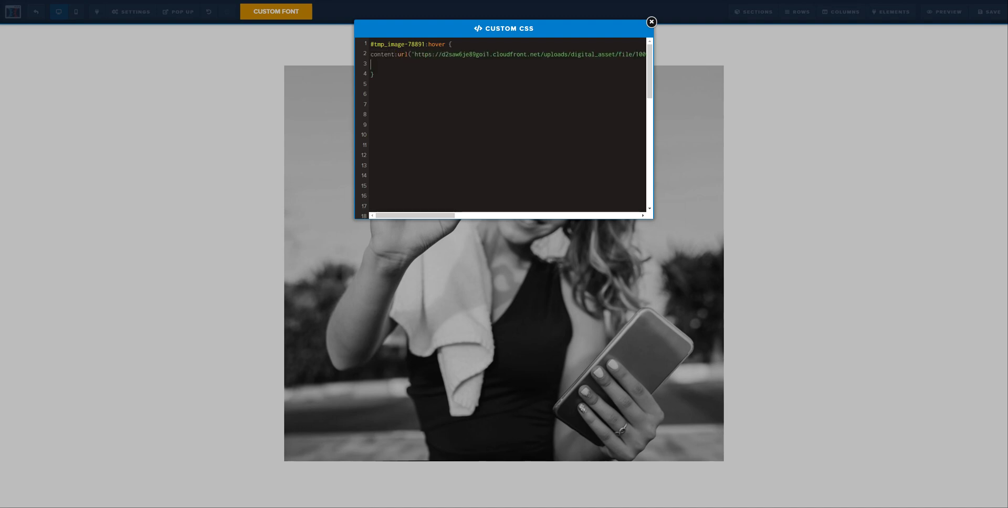
pyautogui.press('End')
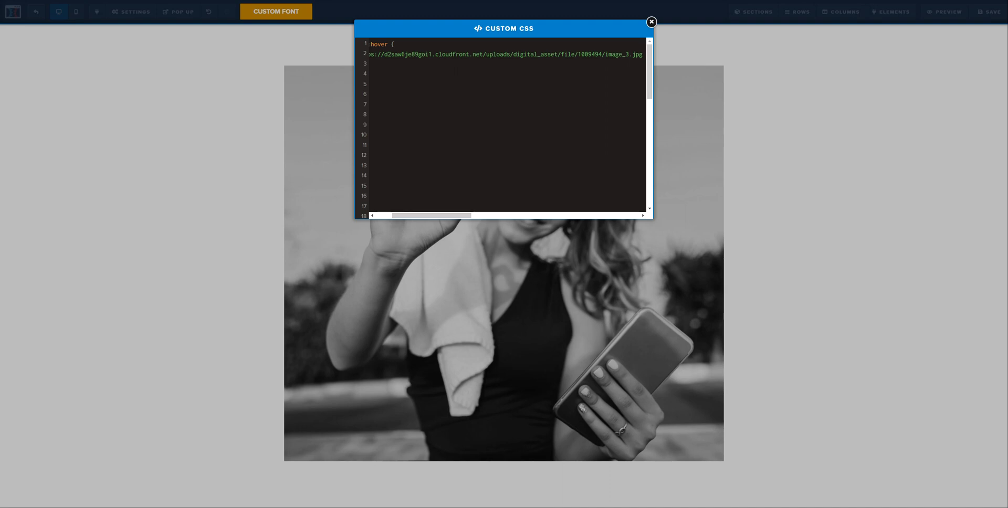
pyautogui.write("'")
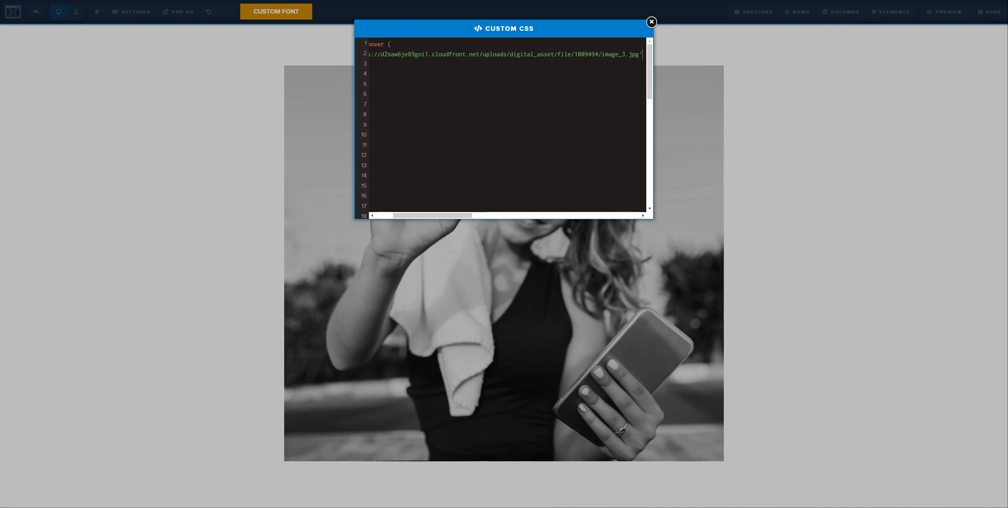
pyautogui.write(');')
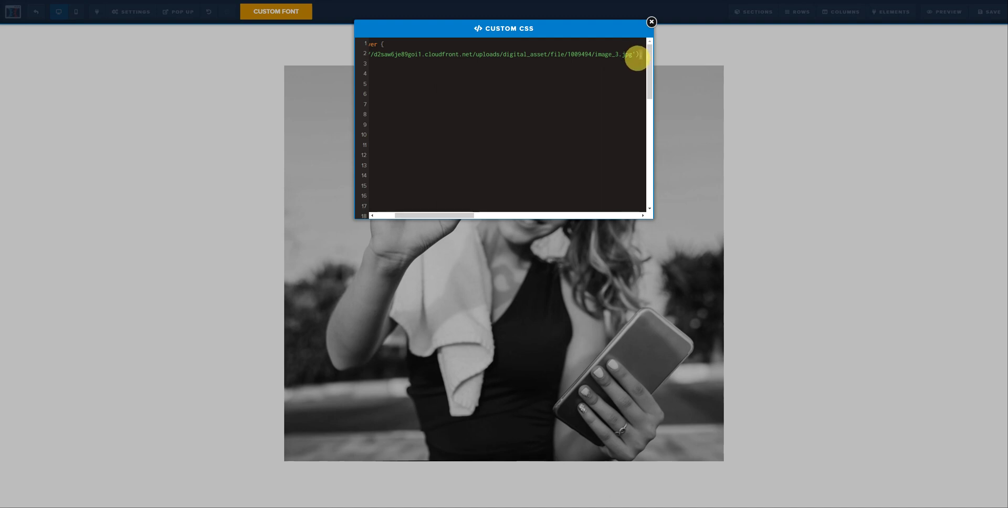
pyautogui.click(619, 72)
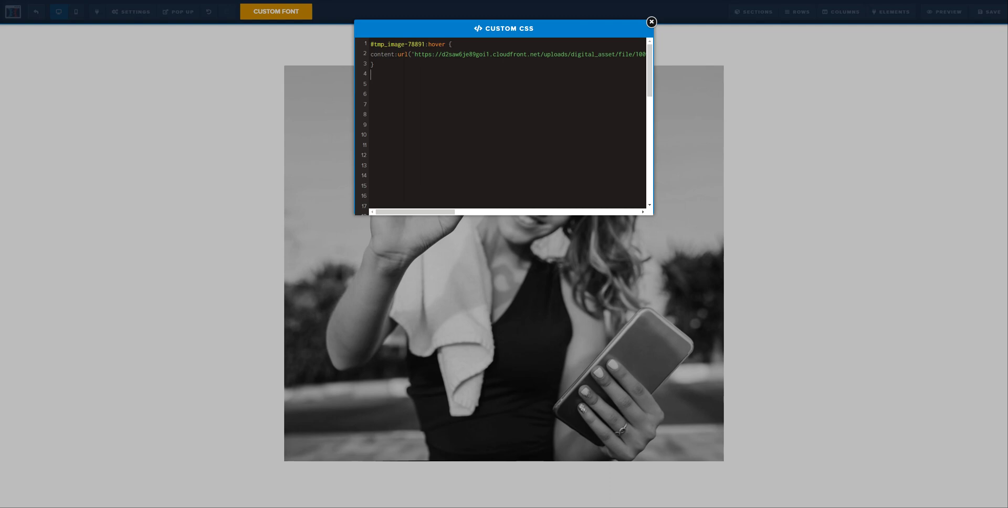
# Preview the hover swap, then add 'width: 100% !important;' to the #tmp_image-78891:hover rule.
pyautogui.click(117, 90)
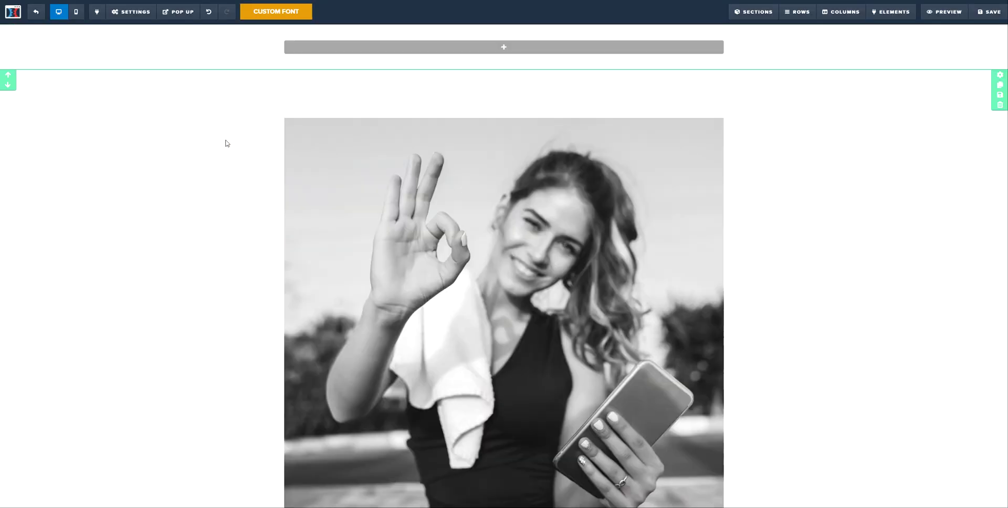
pyautogui.moveTo(340, 200)
pyautogui.click(130, 13)
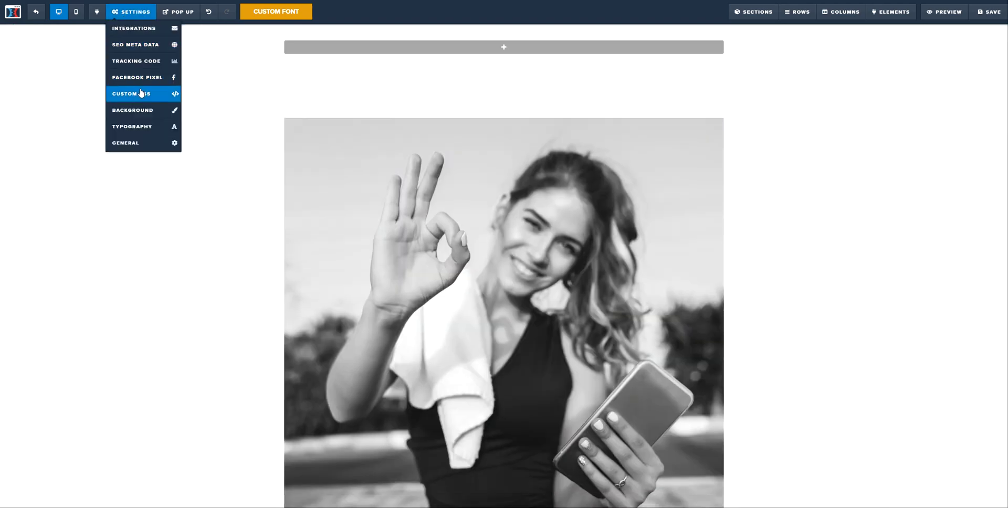
pyautogui.click(139, 97)
pyautogui.click(370, 63)
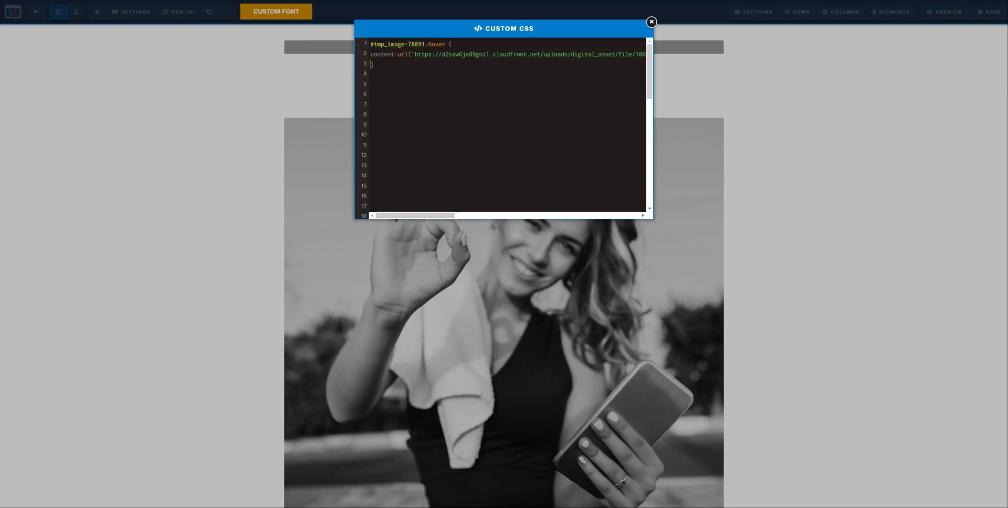
pyautogui.press('Return')
pyautogui.press('Up')
pyautogui.write('width: 100% !important;')
pyautogui.moveTo(445, 64); pyautogui.dragTo(408, 64)
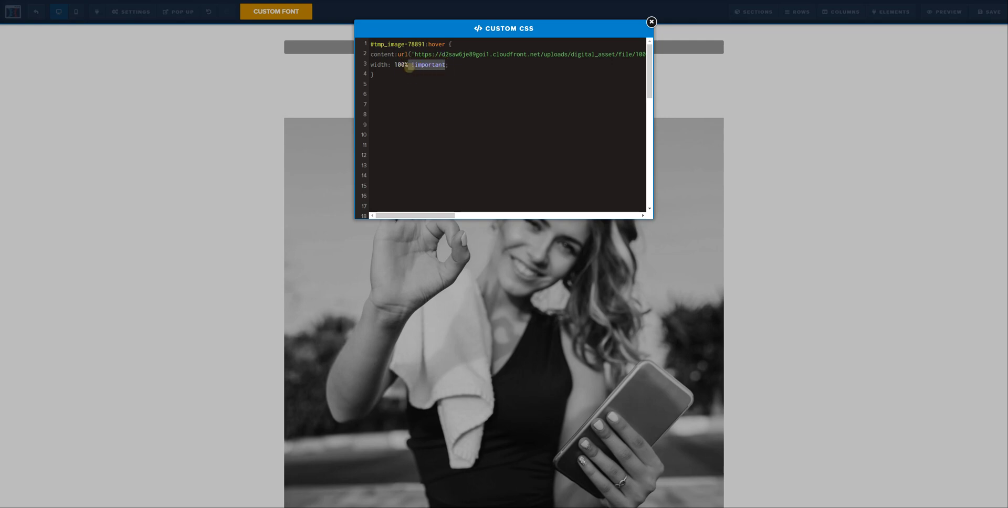
pyautogui.click(125, 109)
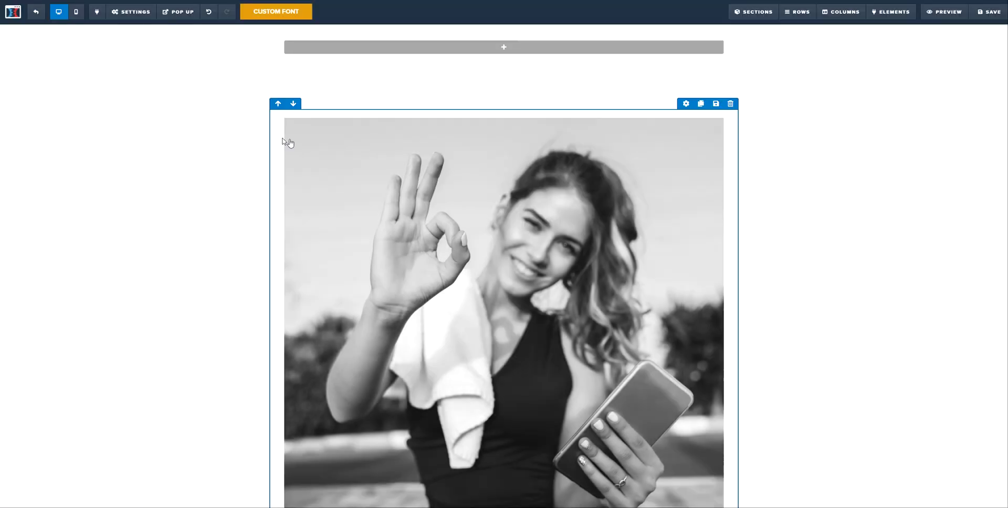
pyautogui.moveTo(304, 153)
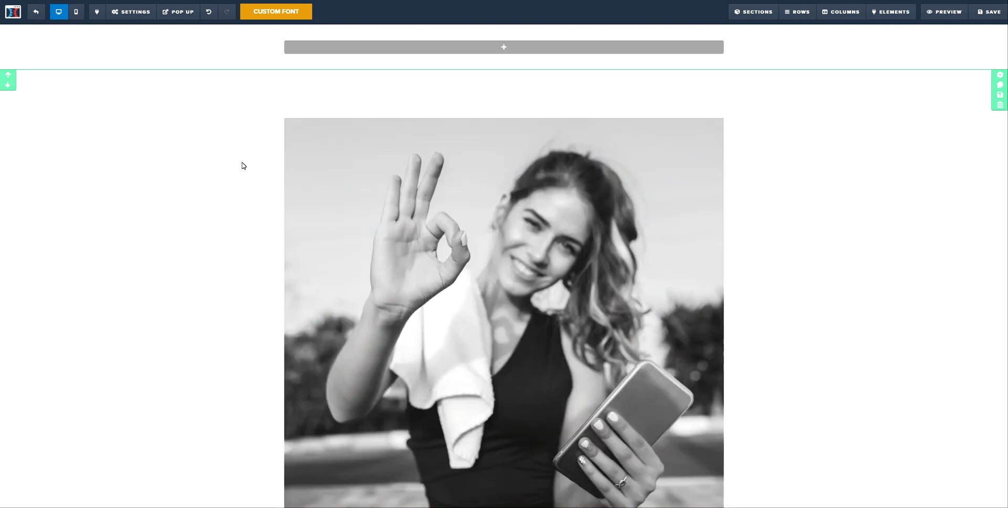